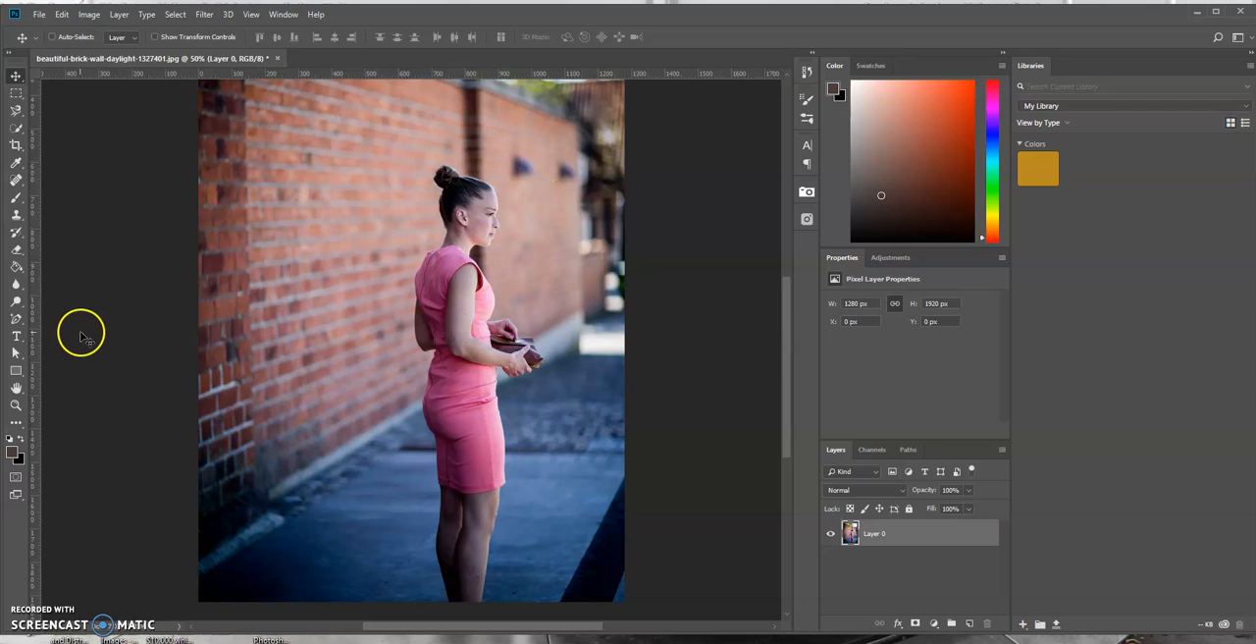
# Add the two-line text "TEXT BEHIND OBJECT" in 250 pt Gotham Nights and move it over the woman, at about X 313, Y 721 px
pyautogui.click(16, 338)
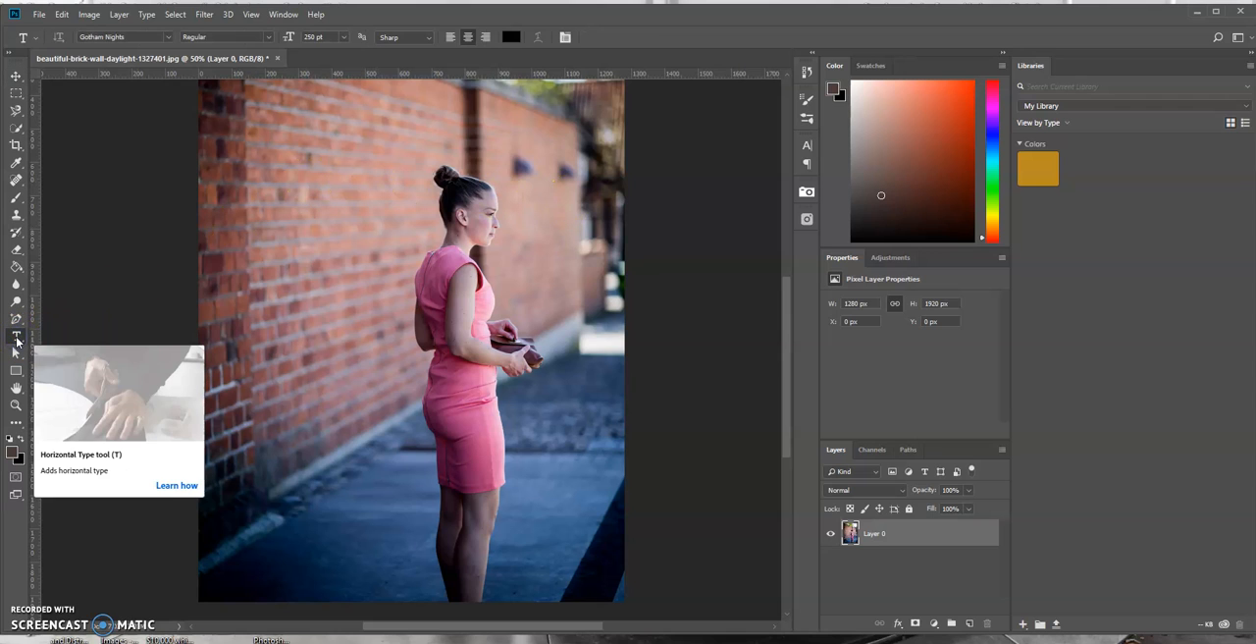
pyautogui.click(27, 332)
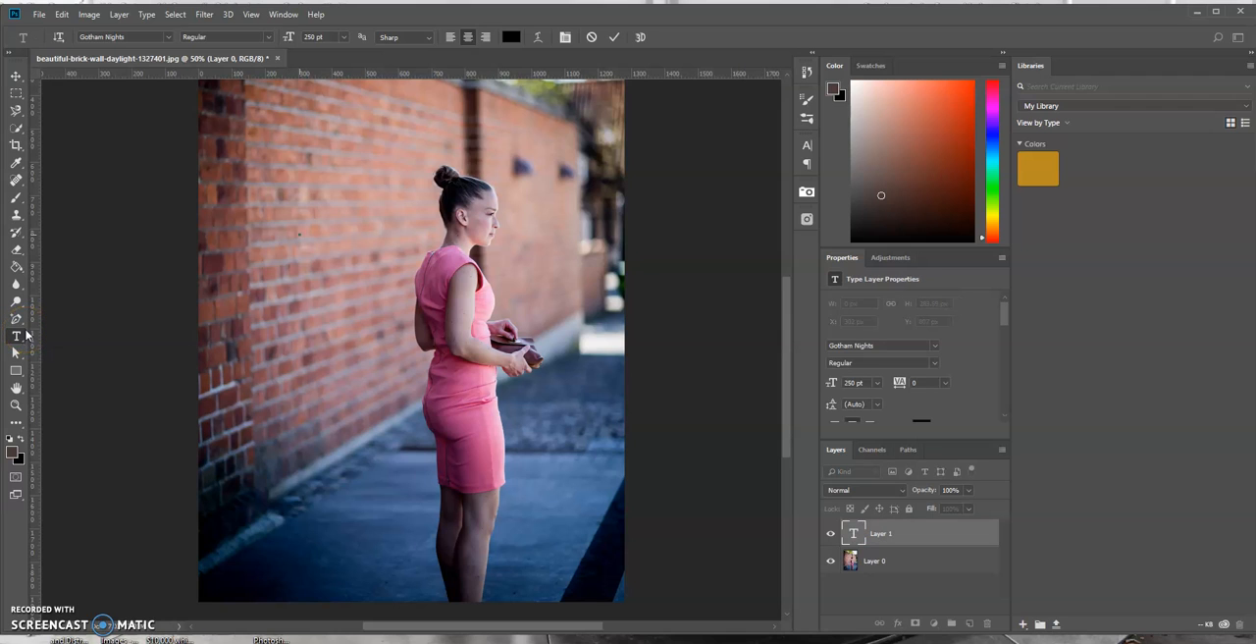
pyautogui.click(299, 234)
pyautogui.write('TEX')
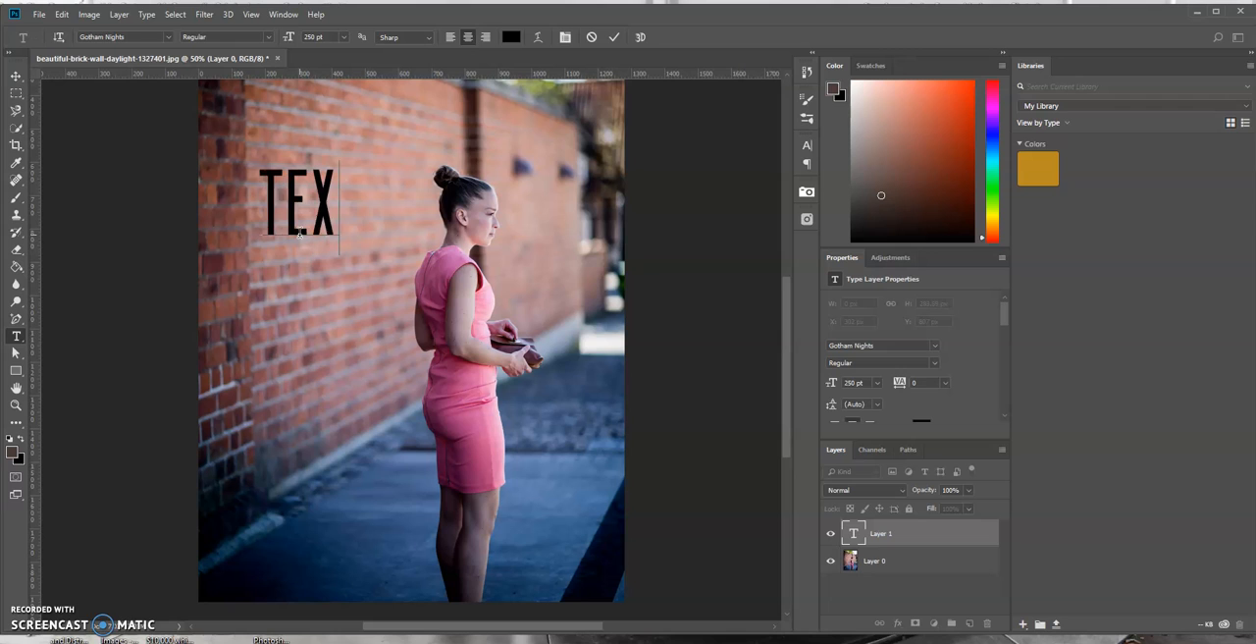
pyautogui.write('T BEH')
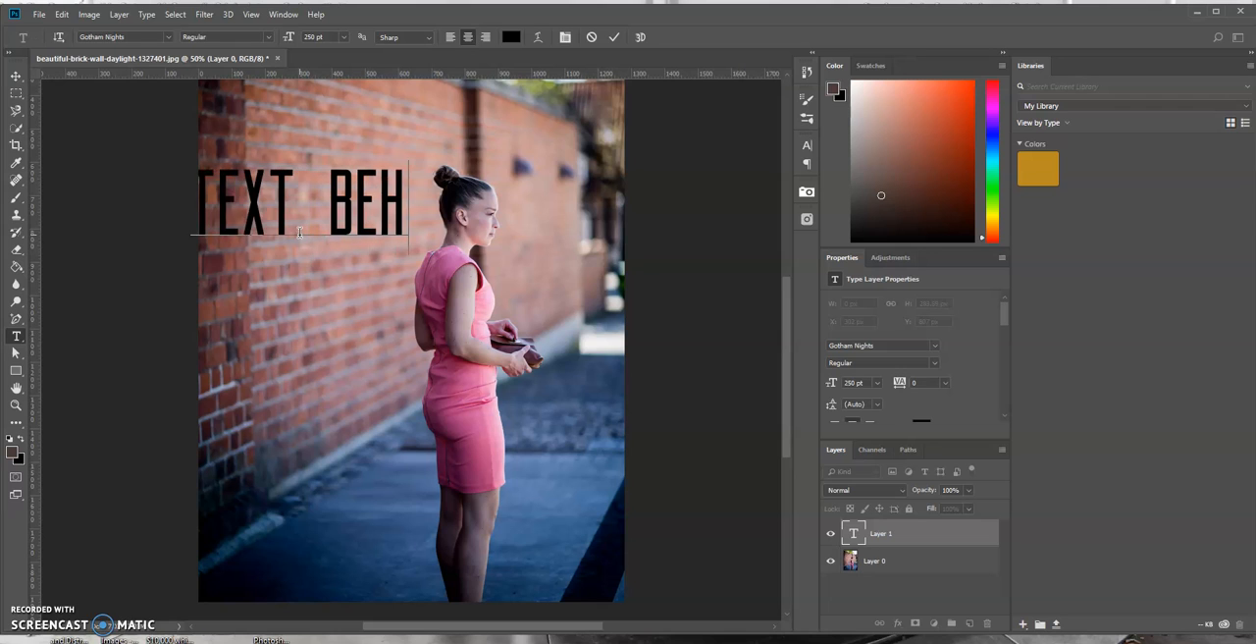
pyautogui.write('IND')
pyautogui.write('OBJECT')
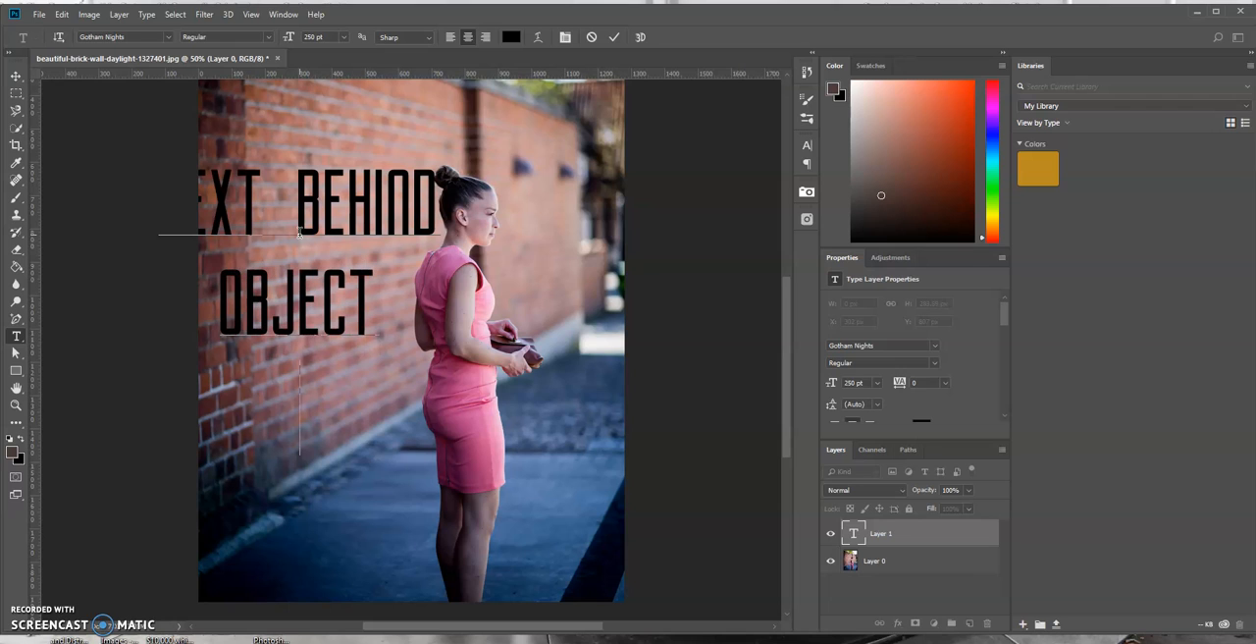
pyautogui.click(614, 38)
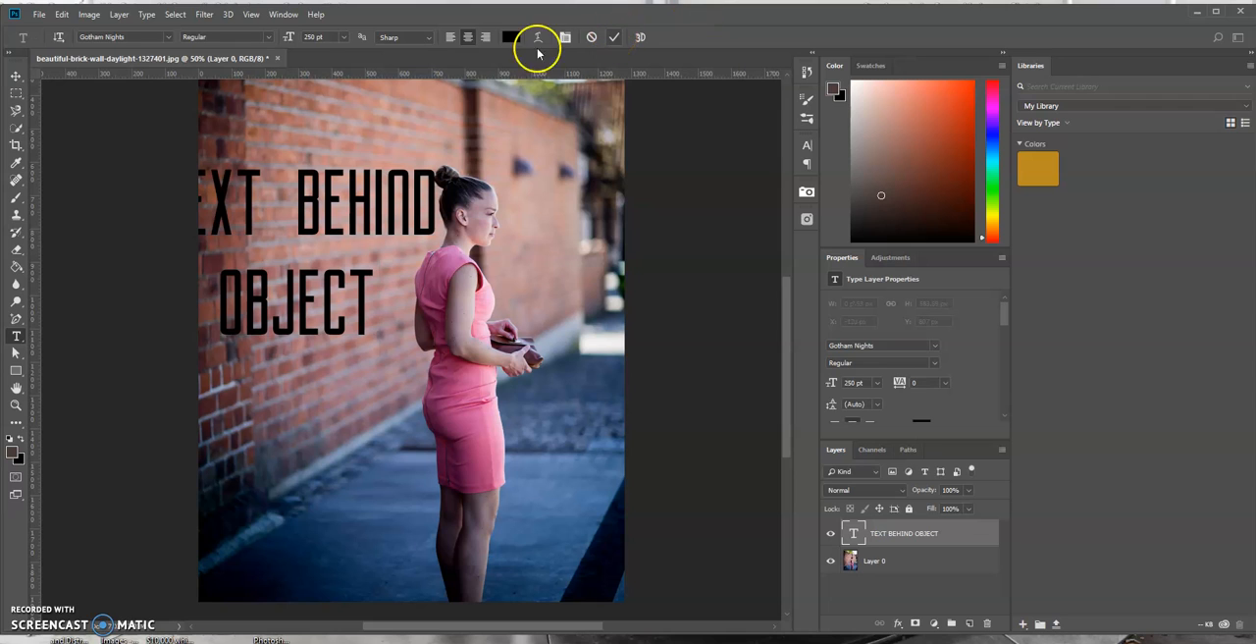
pyautogui.click(16, 75)
pyautogui.moveTo(304, 211); pyautogui.dragTo(458, 236)
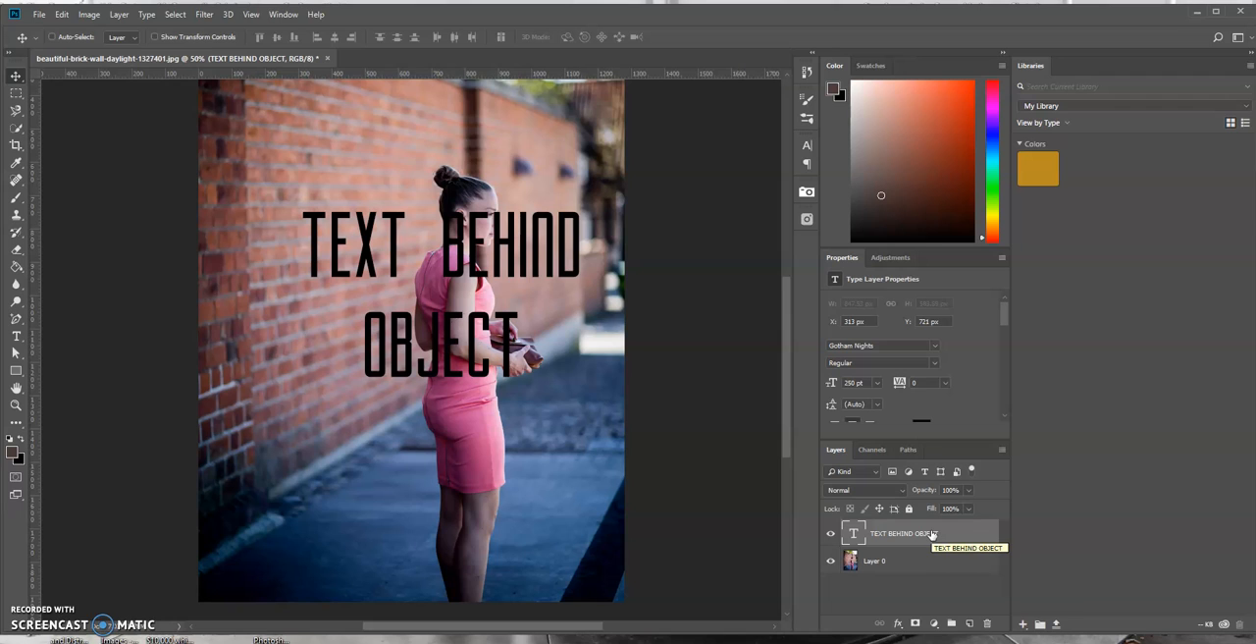
# Apply a red 6 px outside stroke to the text layer
pyautogui.click(897, 622)
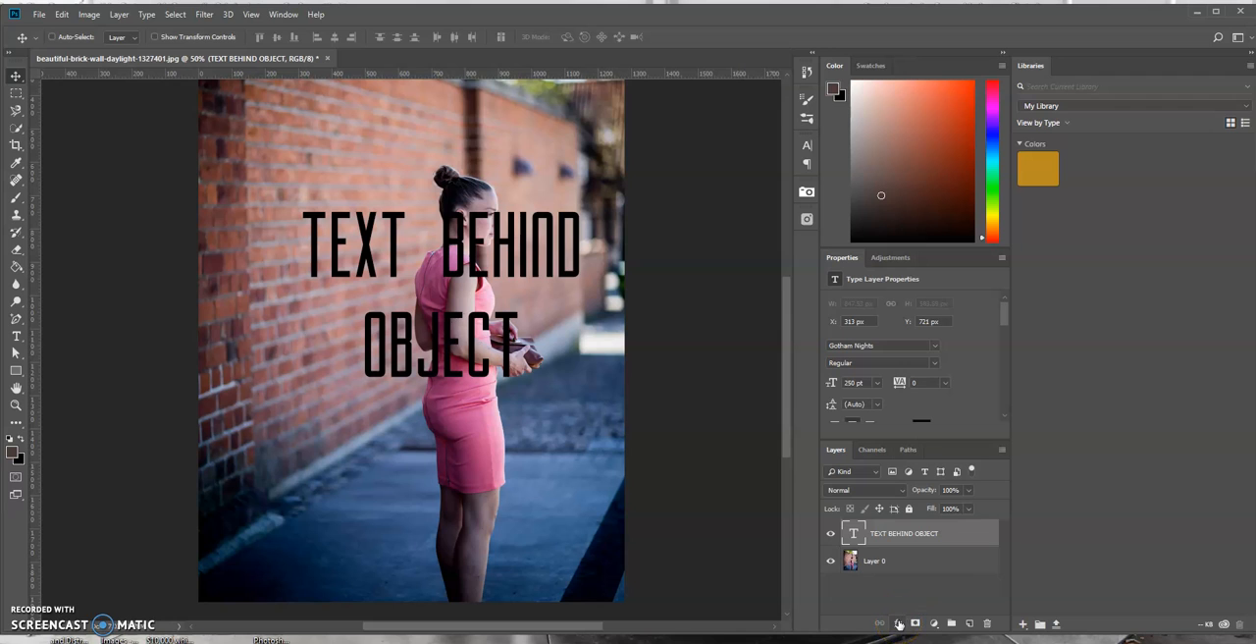
pyautogui.click(898, 624)
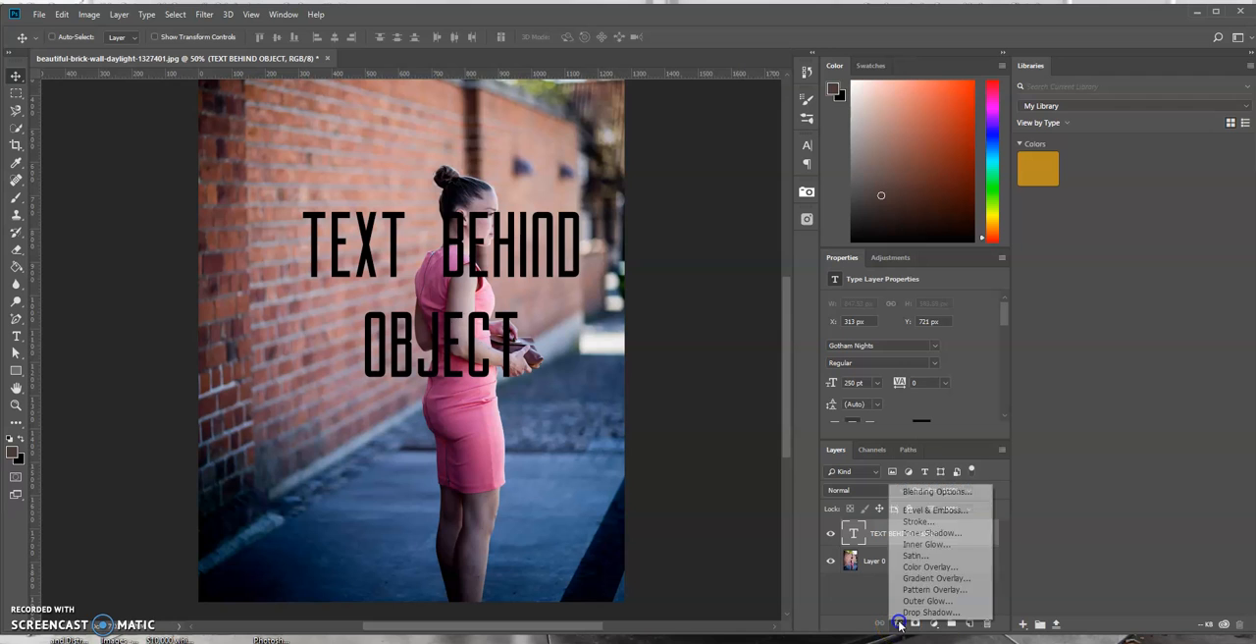
pyautogui.click(912, 527)
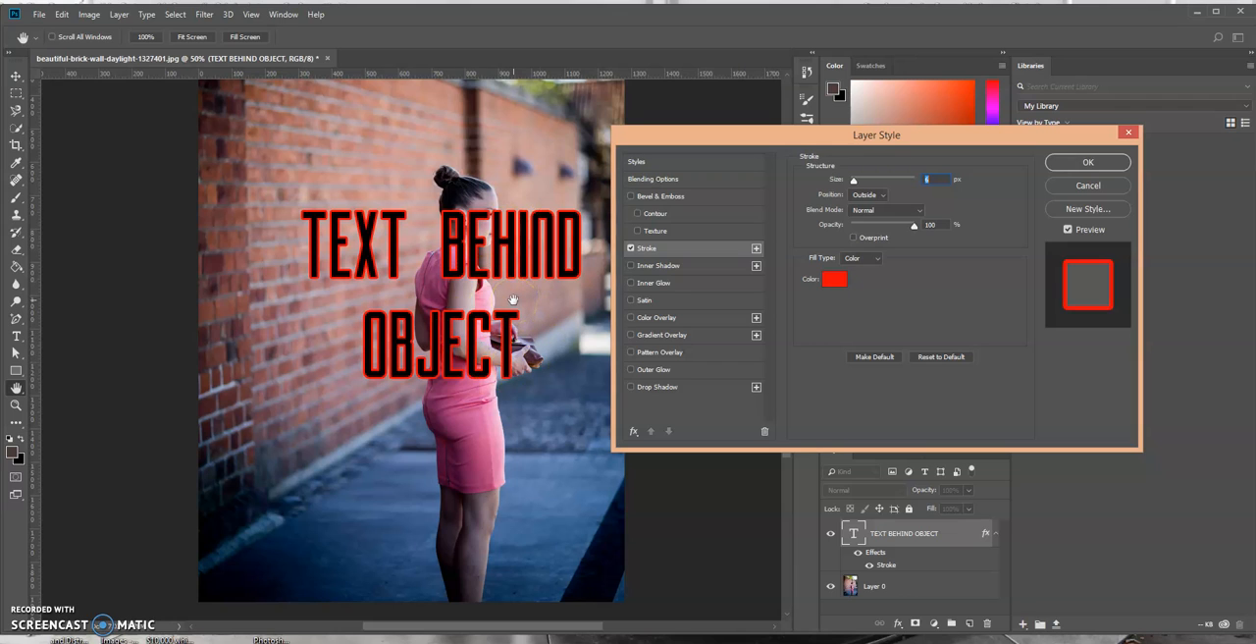
pyautogui.click(836, 276)
pyautogui.click(853, 180)
pyautogui.moveTo(853, 181); pyautogui.dragTo(854, 187)
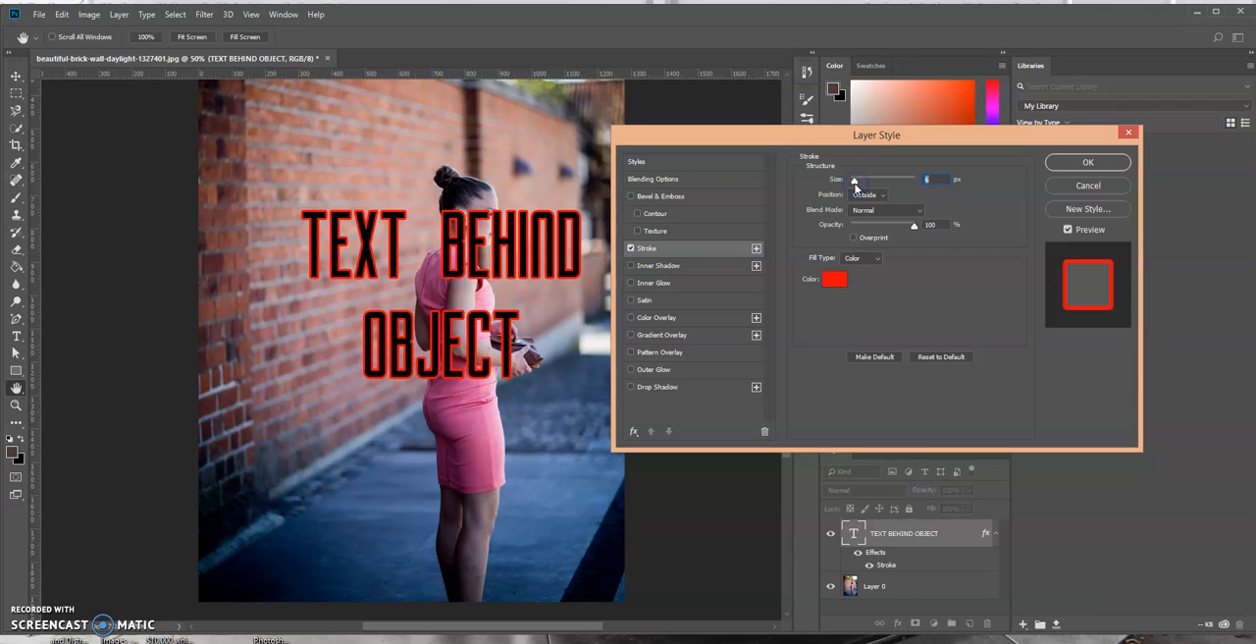
pyautogui.click(1083, 163)
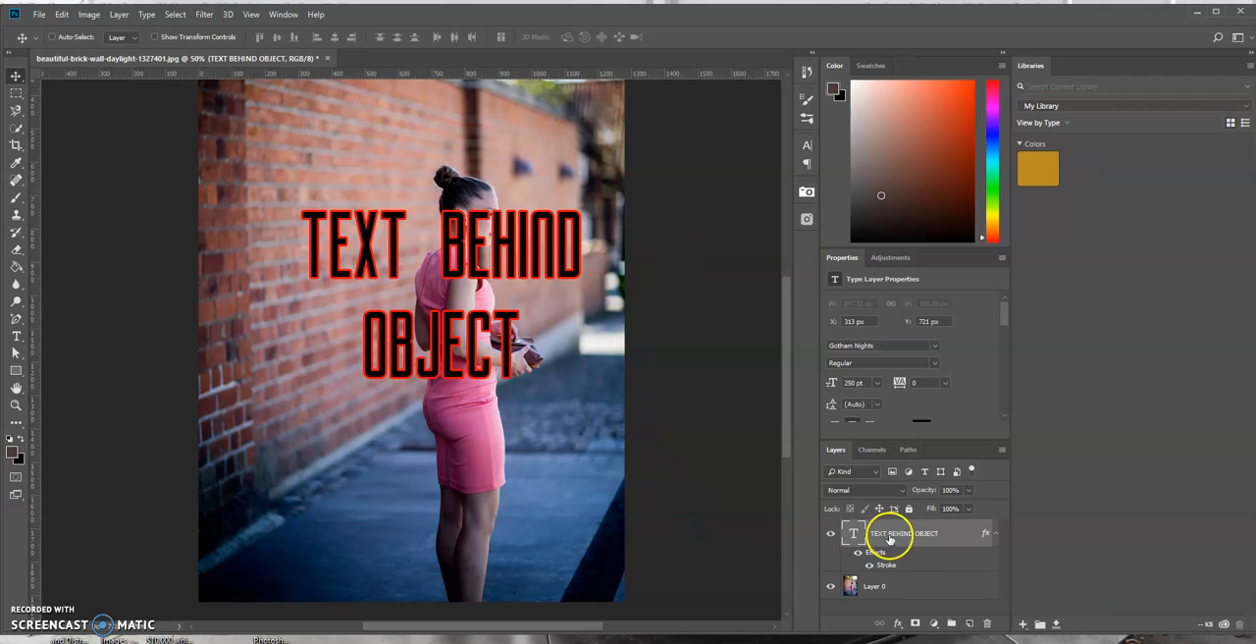
# Duplicate Layer 0 as "Layer 0 copy" and move the copy above the text layer
pyautogui.click(890, 587)
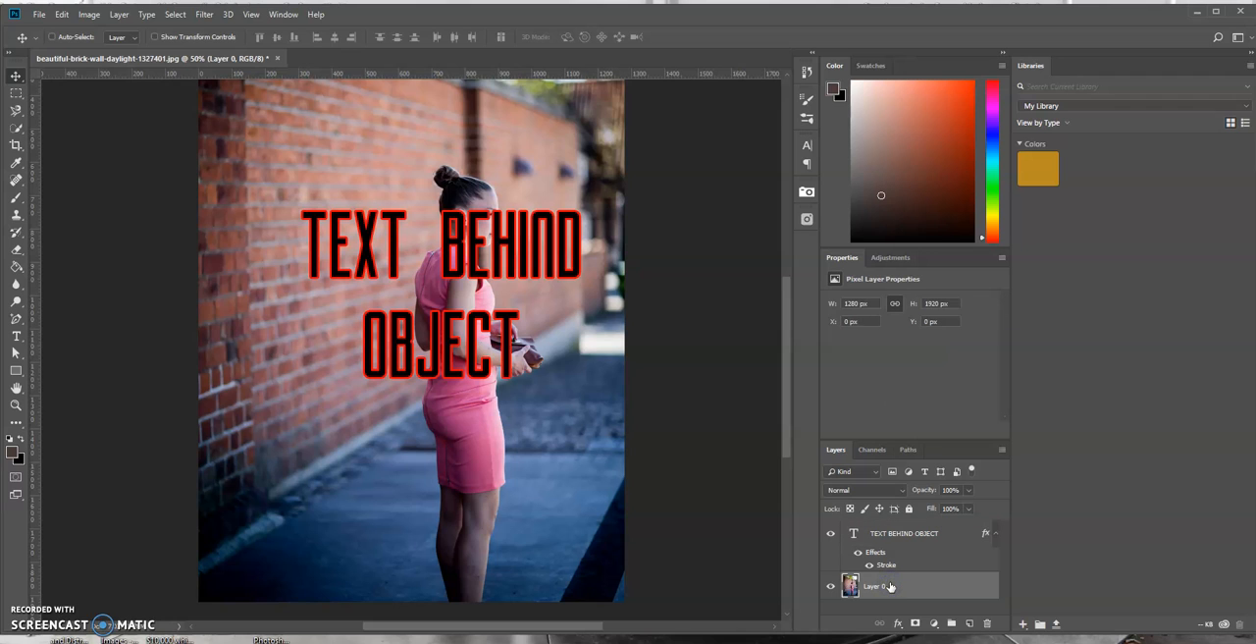
pyautogui.rightClick(890, 586)
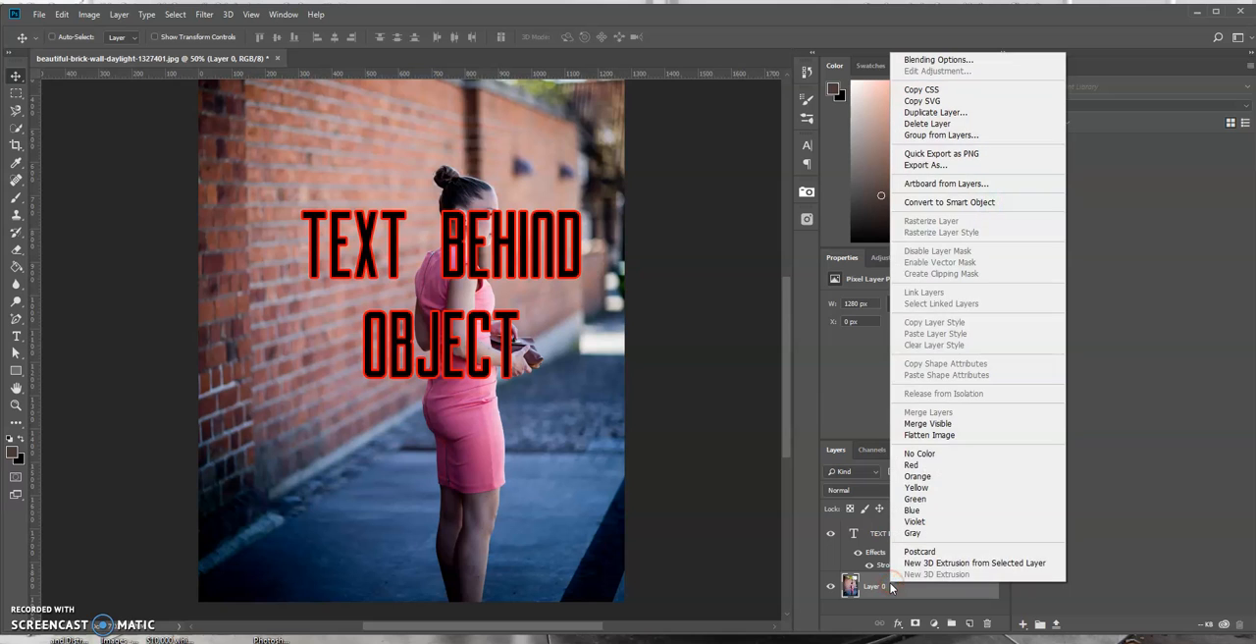
pyautogui.click(937, 112)
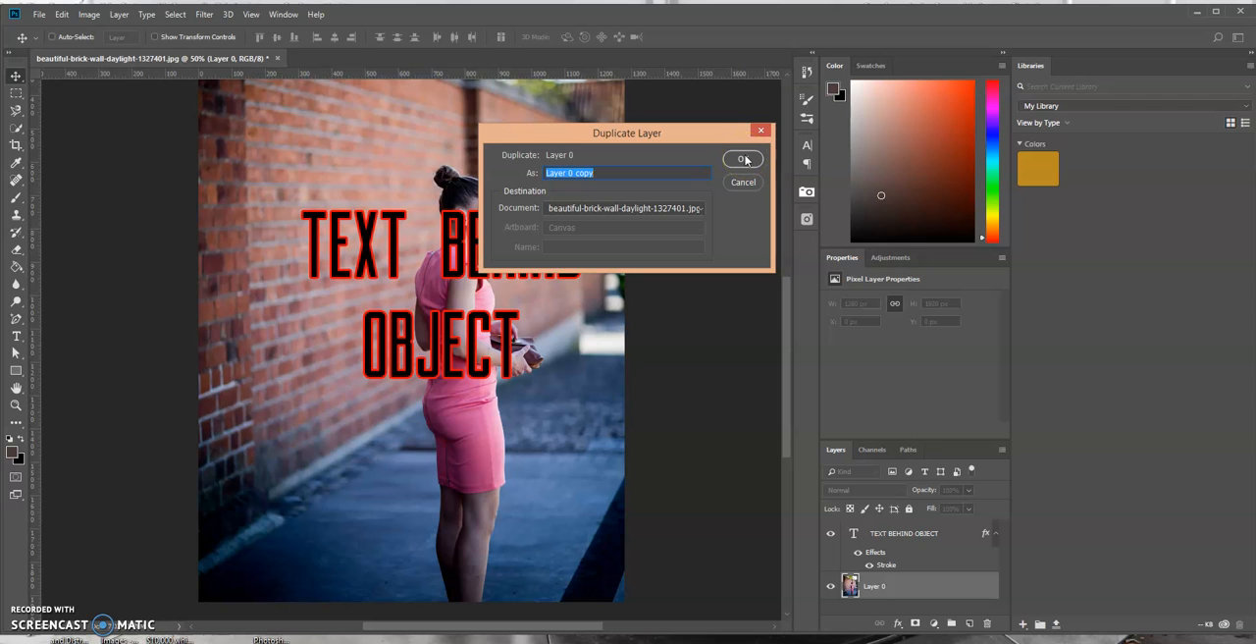
pyautogui.click(744, 160)
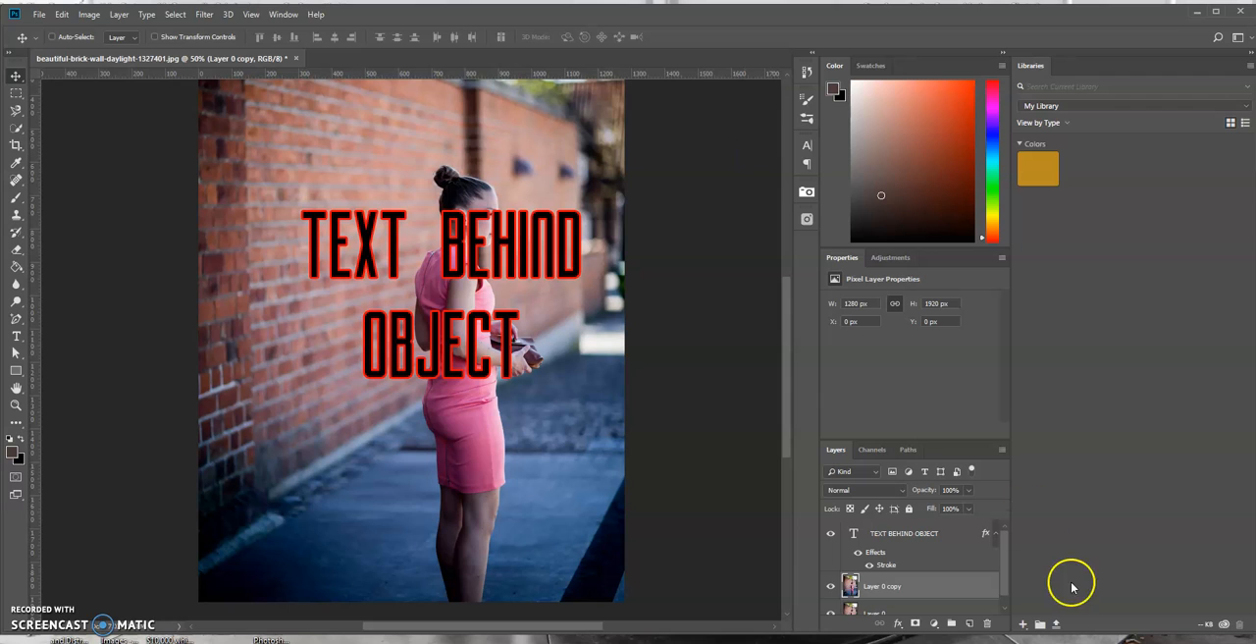
pyautogui.click(929, 589)
pyautogui.moveTo(929, 587); pyautogui.dragTo(922, 535)
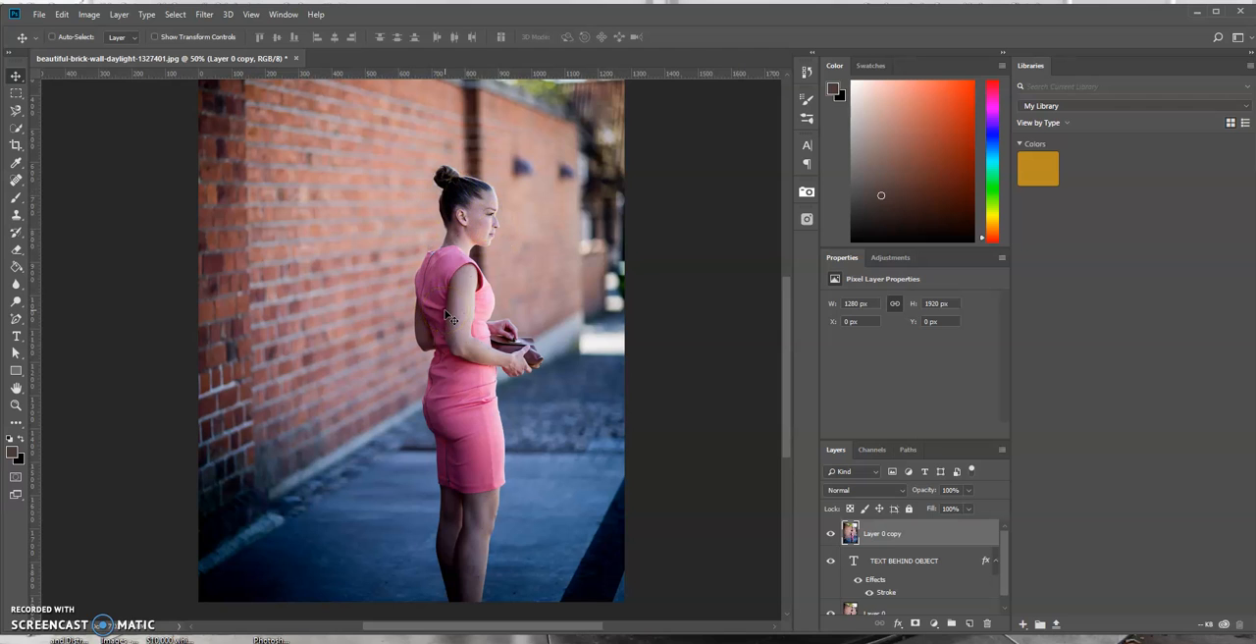
# Trace the woman's full outline, including head, clutch and legs, with the Magnetic Lasso and close it into a selection
pyautogui.click(18, 112)
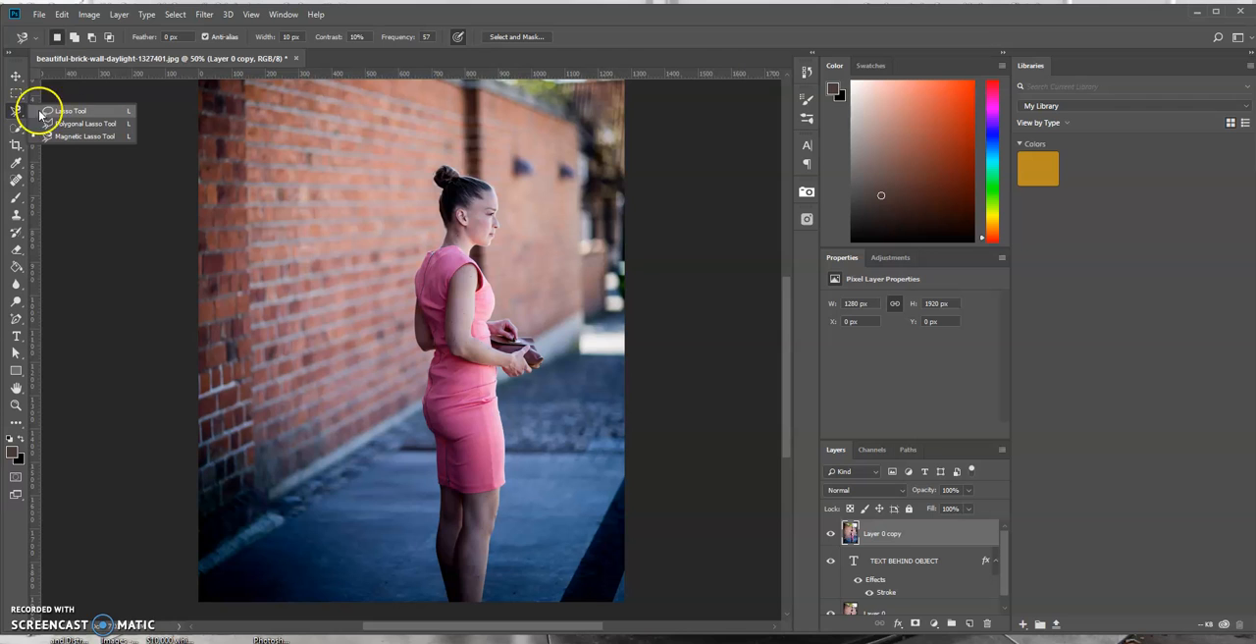
pyautogui.click(81, 137)
pyautogui.click(445, 232)
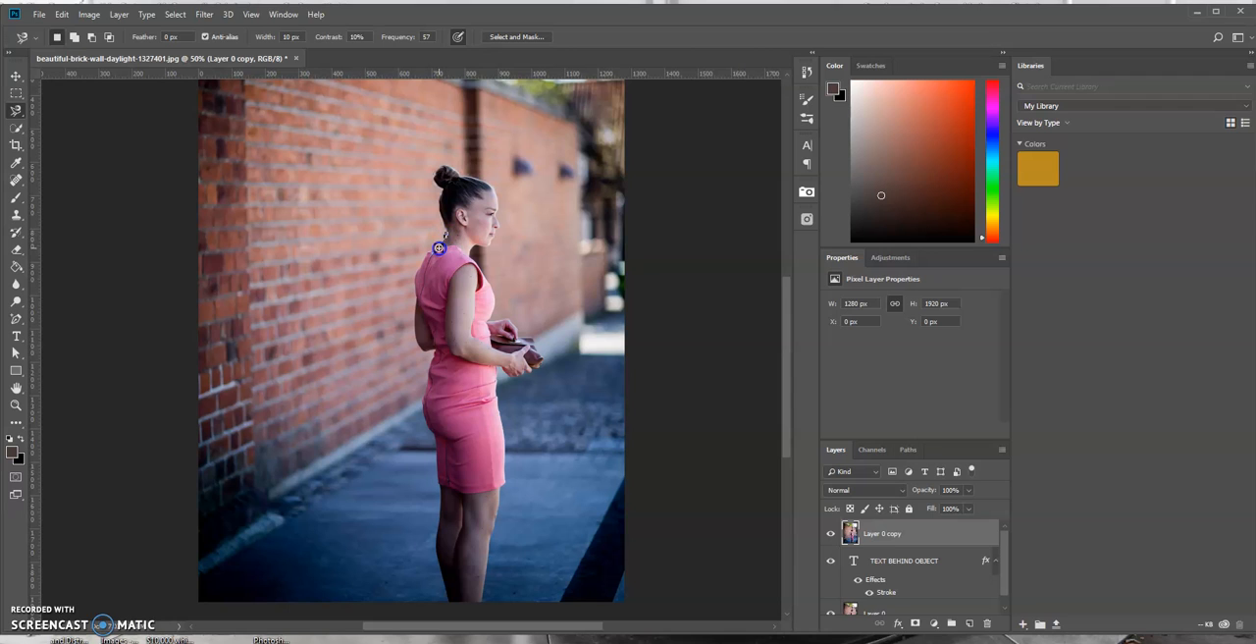
pyautogui.click(427, 253)
pyautogui.moveTo(428, 252); pyautogui.dragTo(411, 334)
pyautogui.moveTo(415, 345)
pyautogui.mouseDown()
pyautogui.moveTo(430, 354)
pyautogui.moveTo(422, 419)
pyautogui.moveTo(432, 442)
pyautogui.mouseUp()
pyautogui.moveTo(435, 450)
pyautogui.mouseDown()
pyautogui.moveTo(437, 576)
pyautogui.moveTo(446, 598)
pyautogui.moveTo(478, 601)
pyautogui.moveTo(507, 469)
pyautogui.moveTo(496, 368)
pyautogui.moveTo(518, 375)
pyautogui.moveTo(542, 359)
pyautogui.moveTo(536, 338)
pyautogui.moveTo(489, 320)
pyautogui.moveTo(492, 296)
pyautogui.mouseUp()
pyautogui.moveTo(492, 293)
pyautogui.mouseDown()
pyautogui.moveTo(471, 250)
pyautogui.moveTo(499, 227)
pyautogui.moveTo(493, 186)
pyautogui.moveTo(439, 164)
pyautogui.moveTo(447, 236)
pyautogui.mouseUp()
pyautogui.click(448, 236)
# Add a layer mask to Layer 0 copy that reveals only the selected woman
pyautogui.click(120, 15)
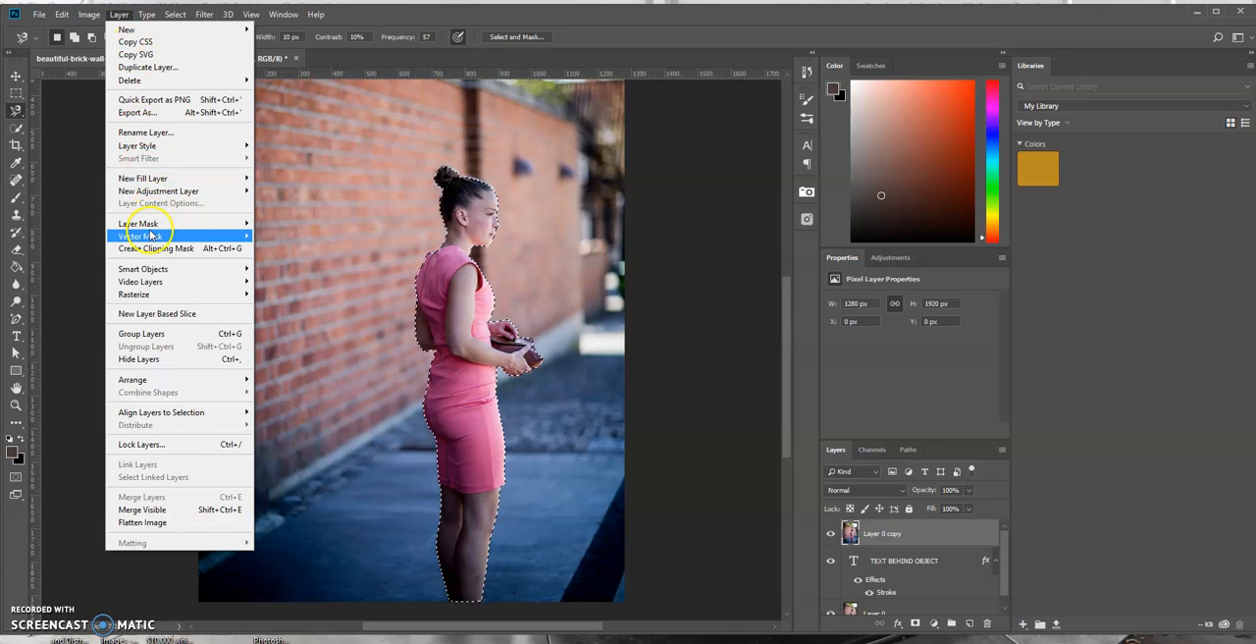
pyautogui.moveTo(152, 224)
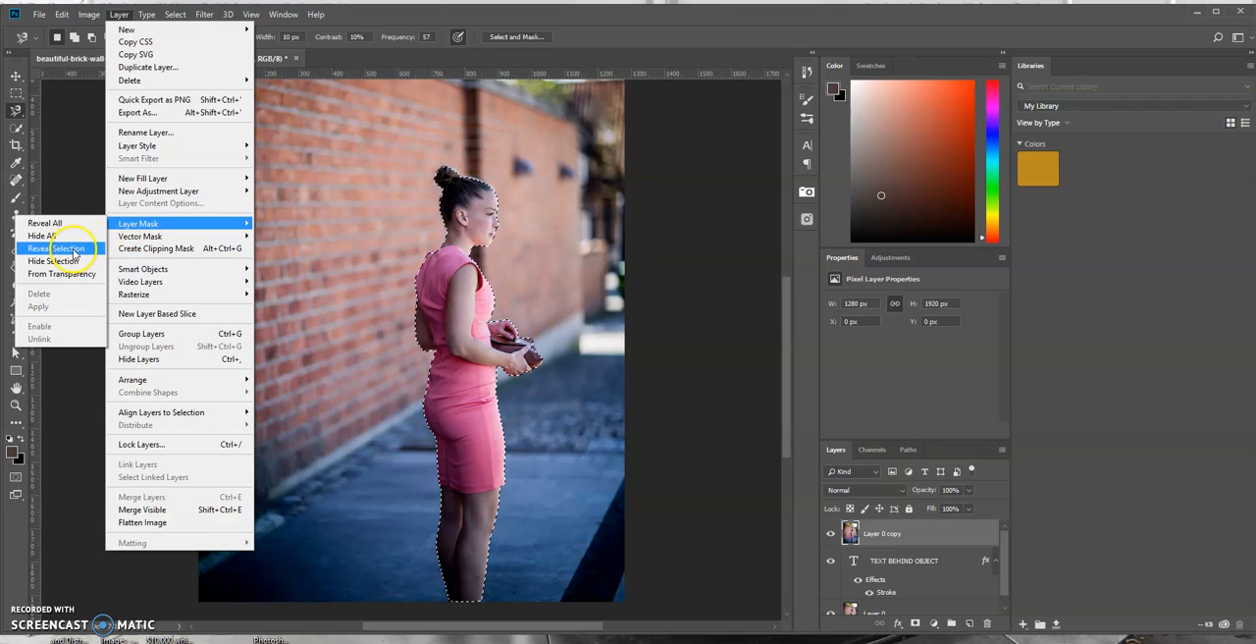
pyautogui.click(73, 250)
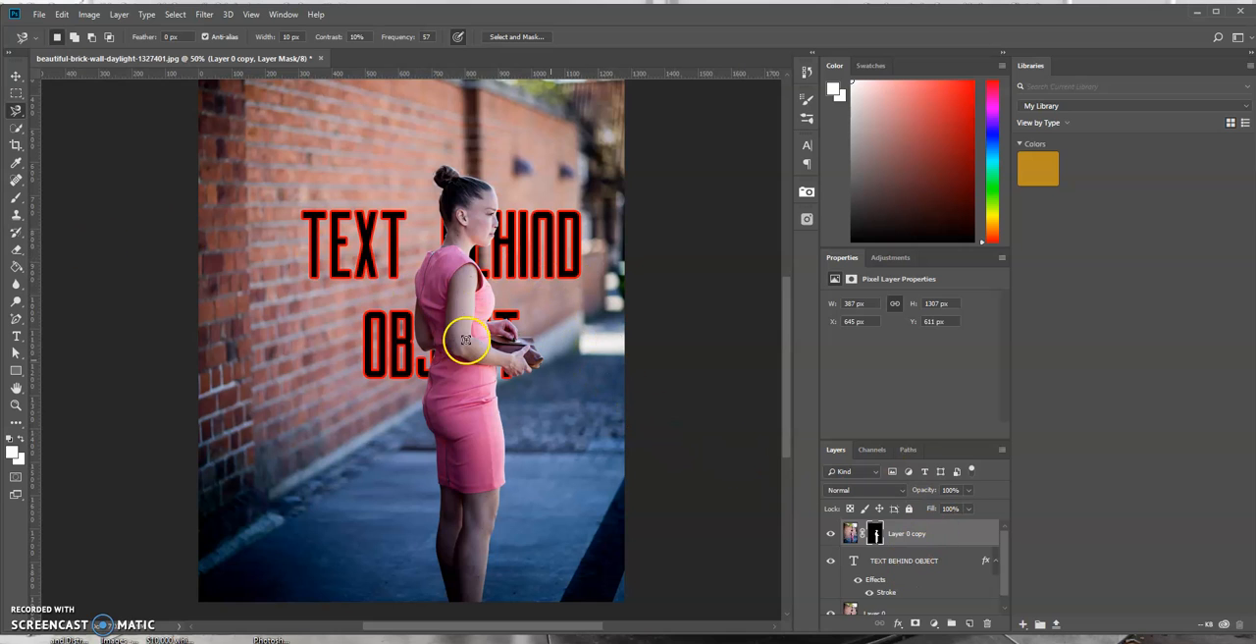
# Move the text layer straight up behind the woman to about Y 526 px
pyautogui.click(908, 560)
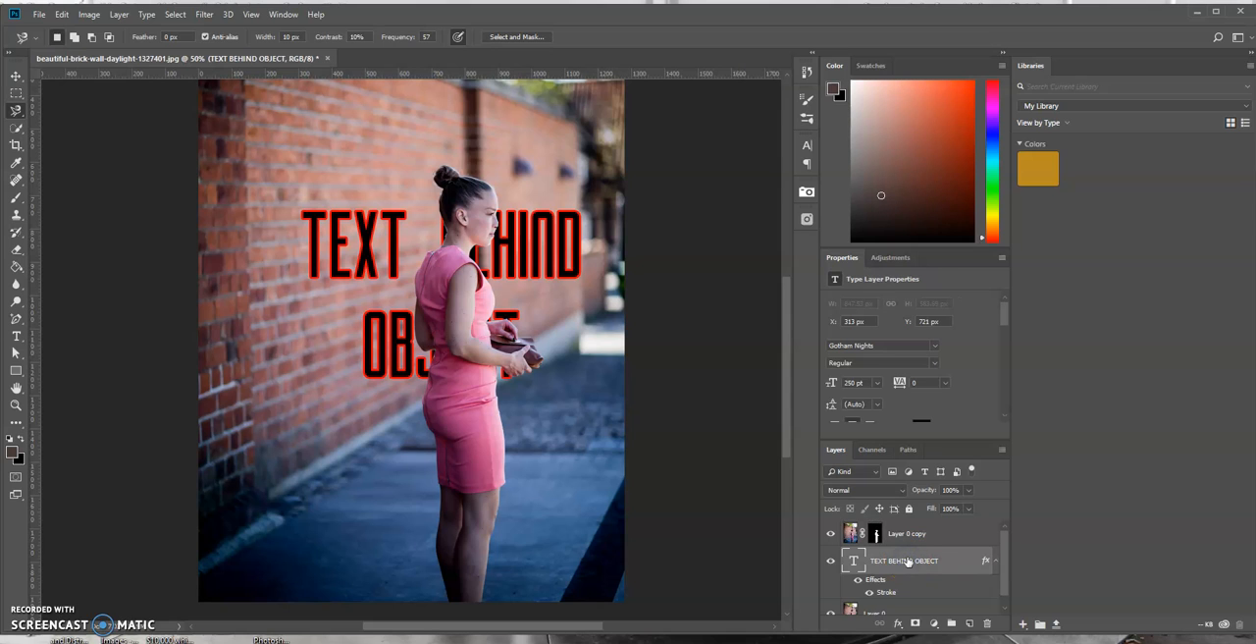
pyautogui.click(16, 75)
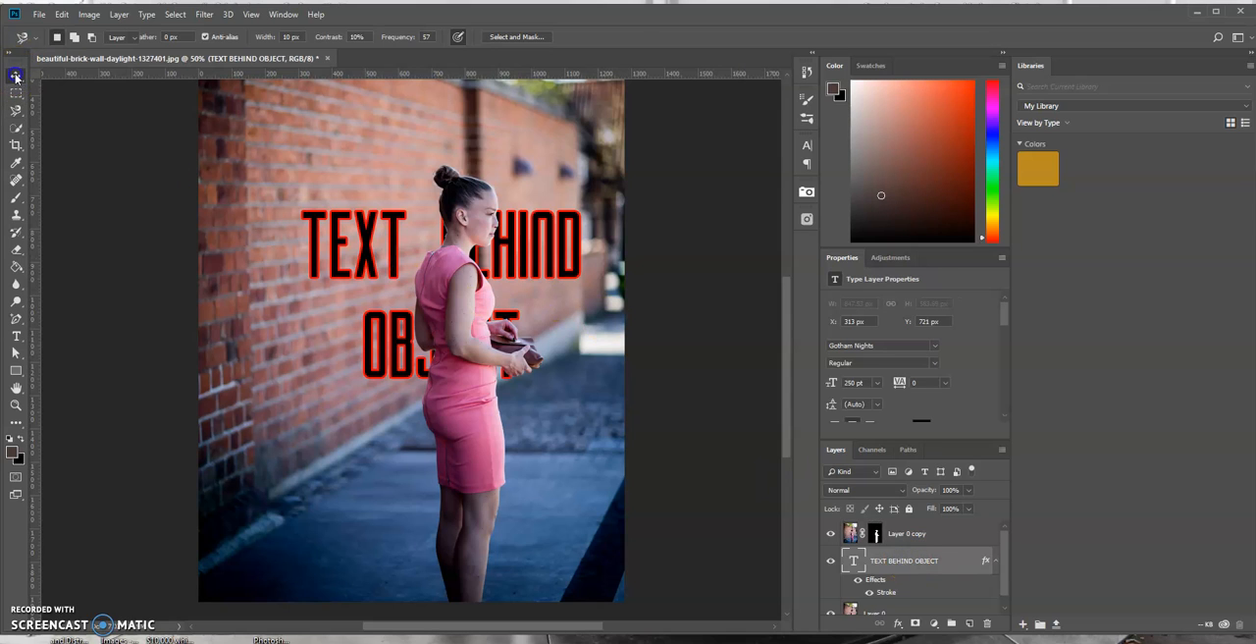
pyautogui.moveTo(368, 248); pyautogui.dragTo(372, 190)
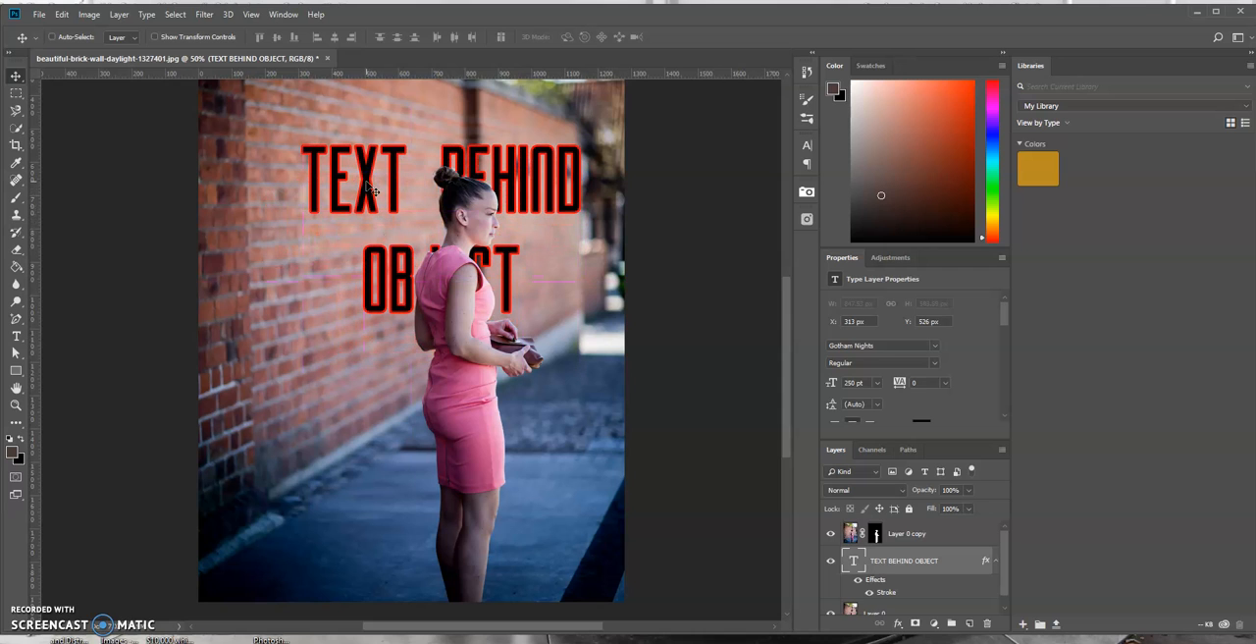